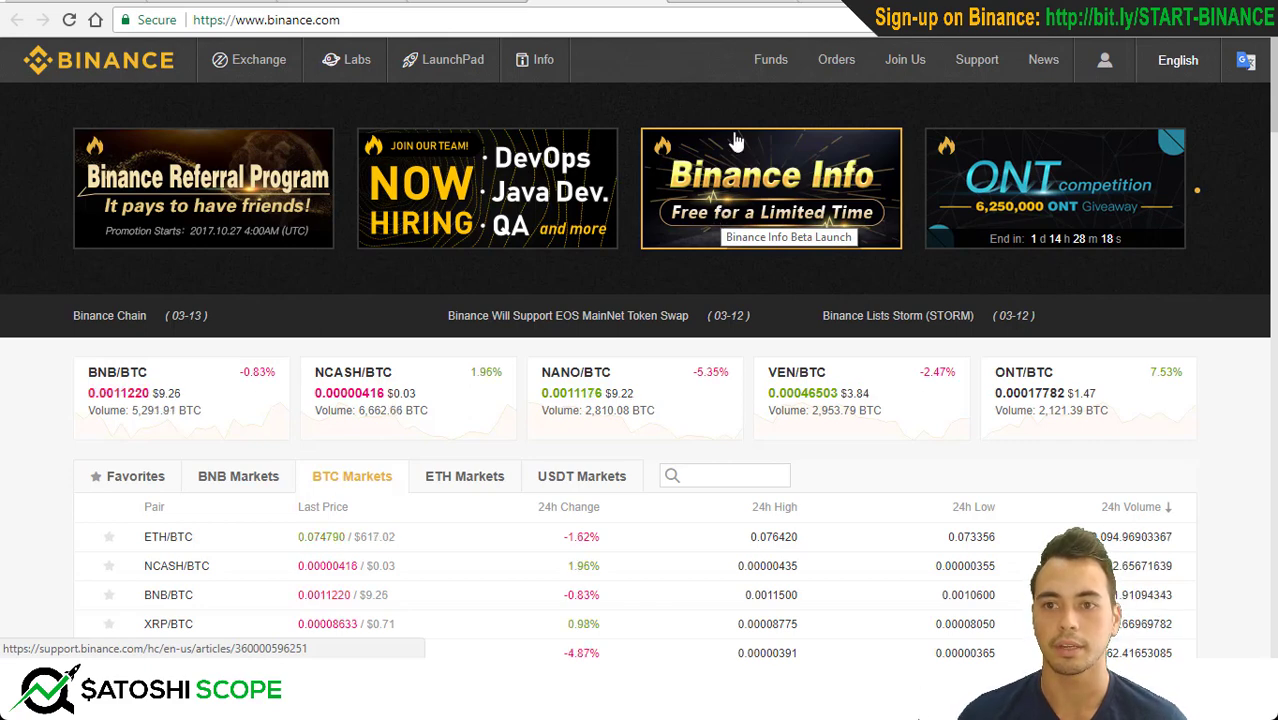
Step: In Coinbase's Buy/Sell page, enter 50 AUD to spend on Bitcoin
left_click(833, 6)
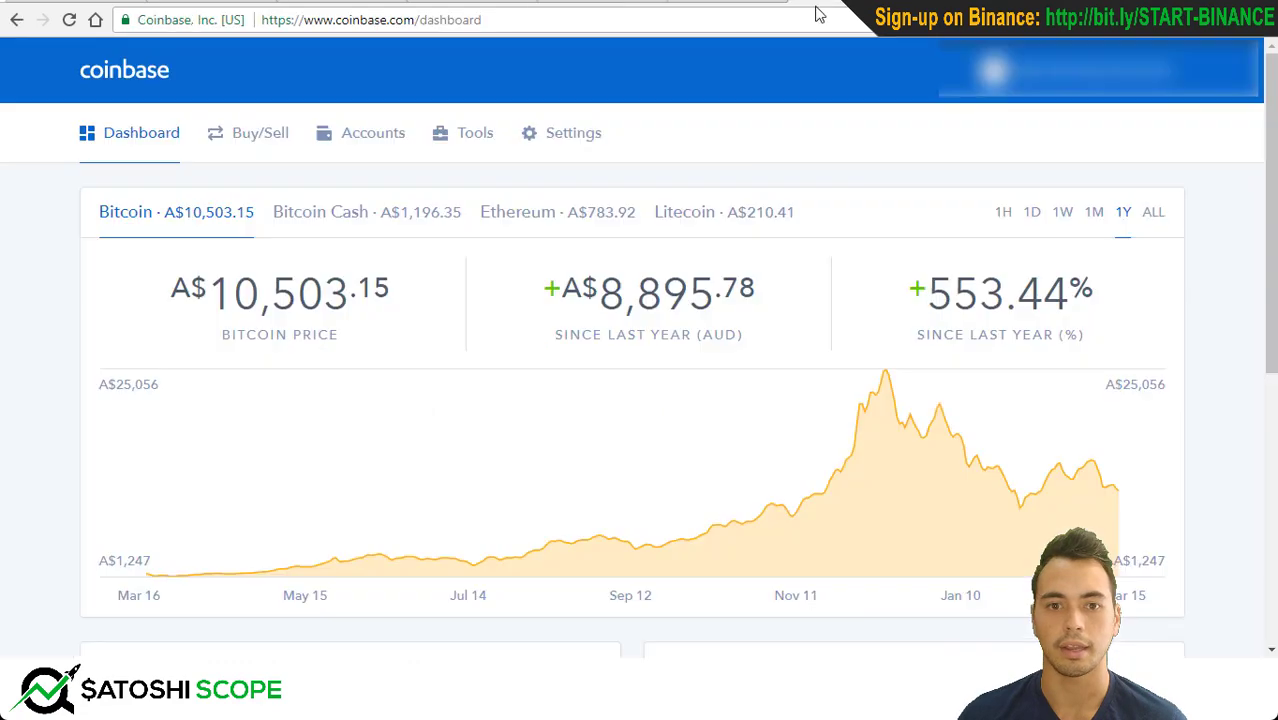
left_click(238, 136)
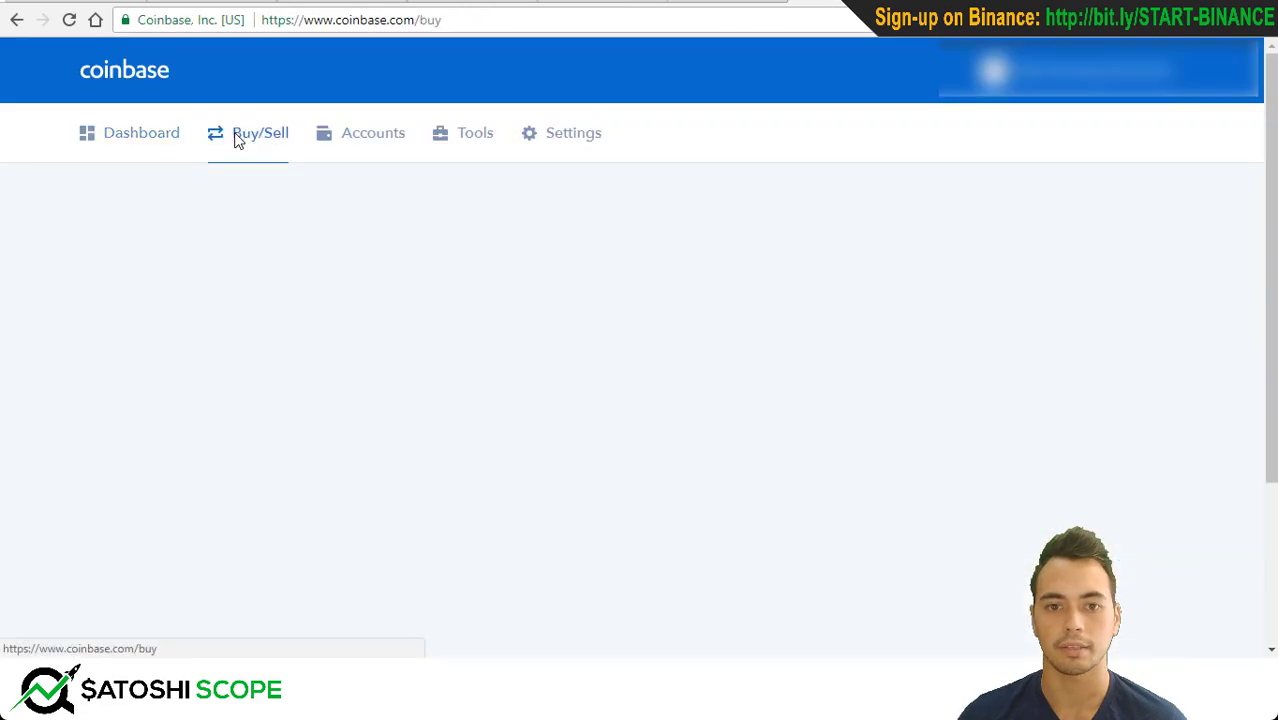
scroll(300, 265, "down", 2)
left_click(245, 440)
type("50")
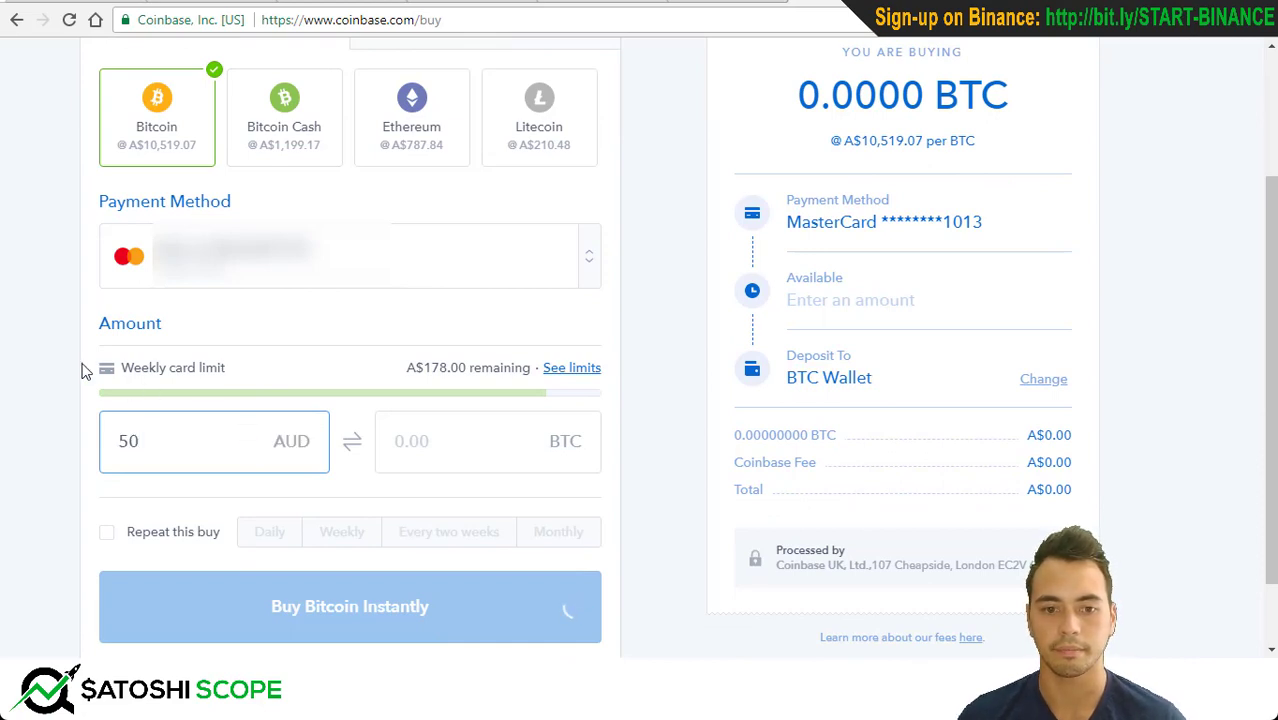
Step: Buy 0.0046 BTC instantly, confirm the purchase, and return to the Binance tab
left_click(60, 393)
left_click(330, 622)
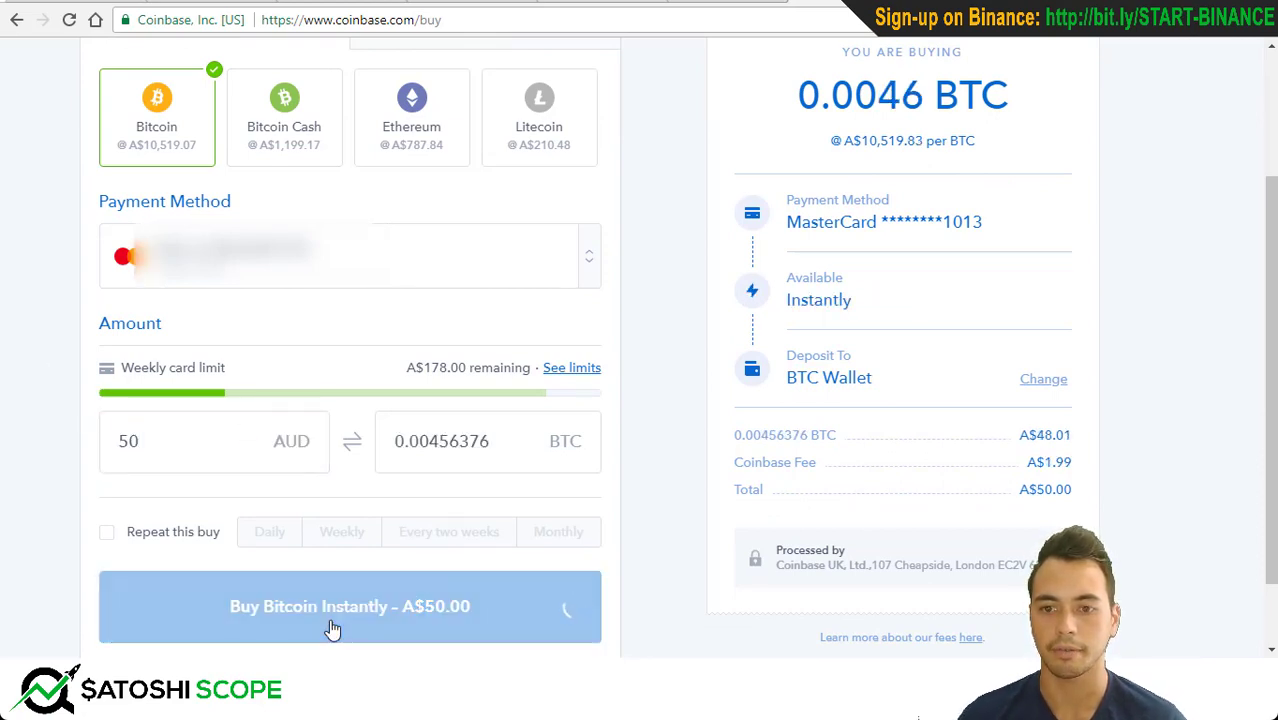
left_click(868, 450)
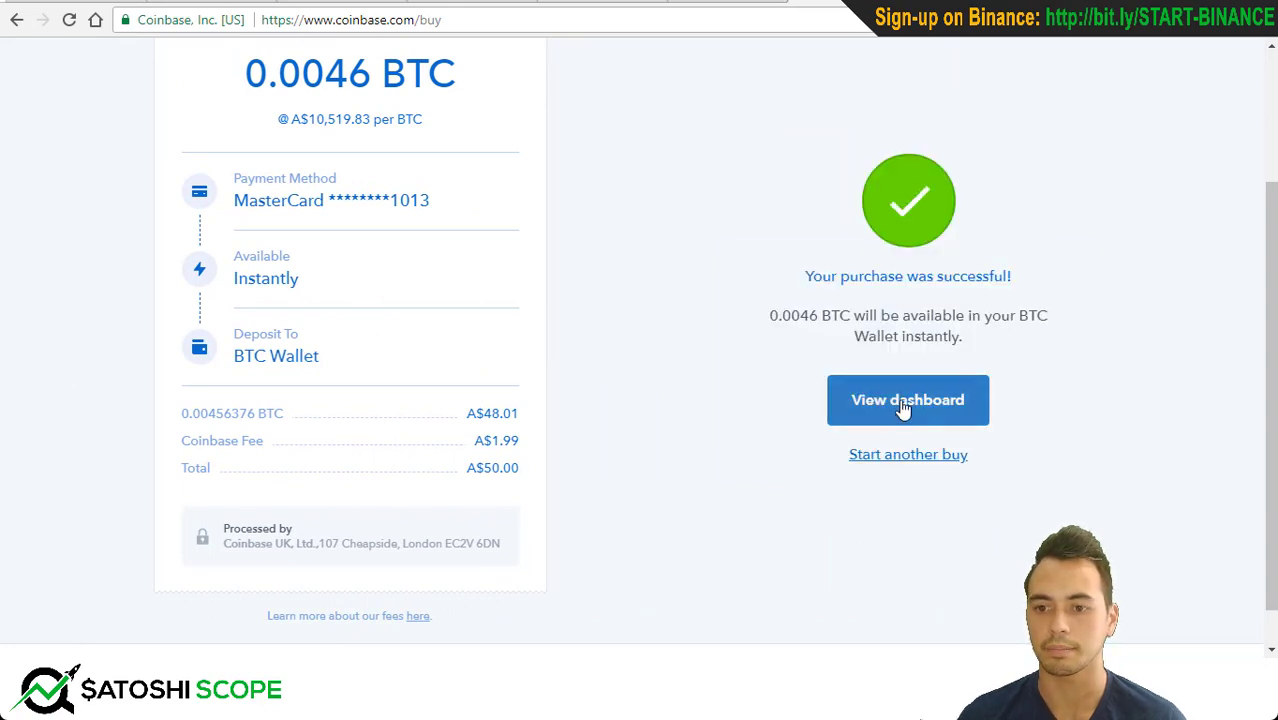
left_click(903, 407)
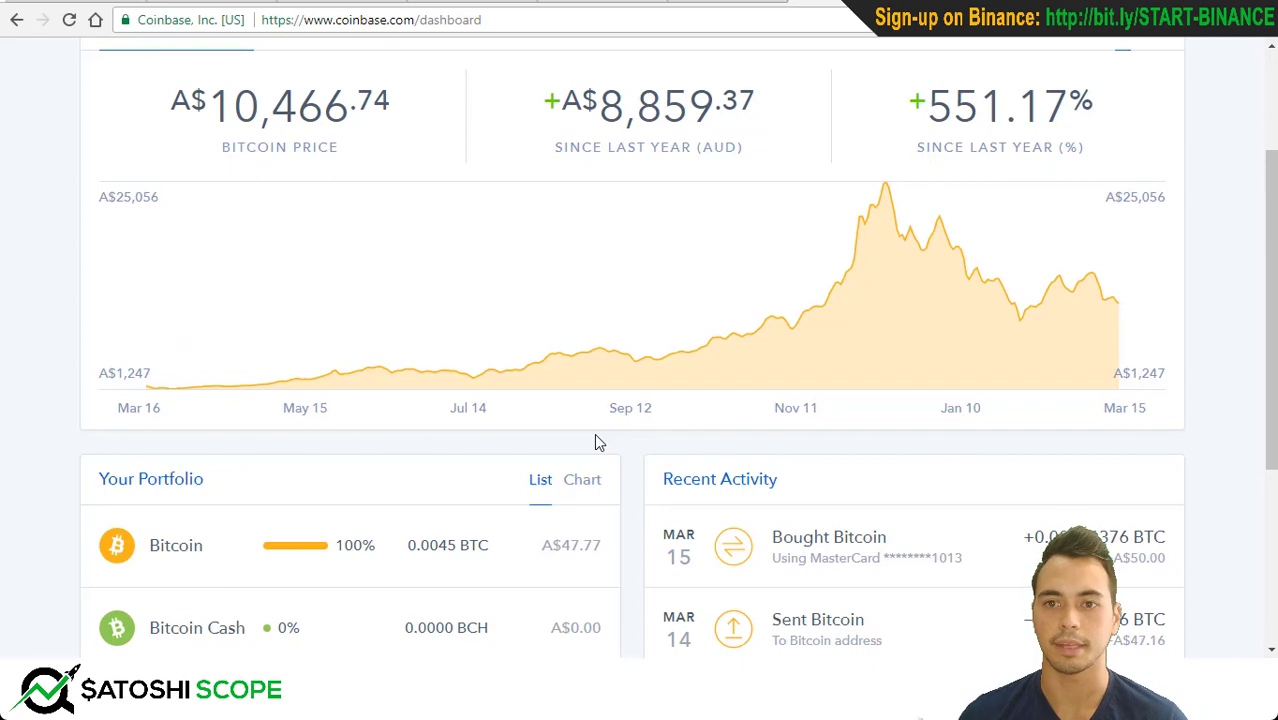
left_click(594, 5)
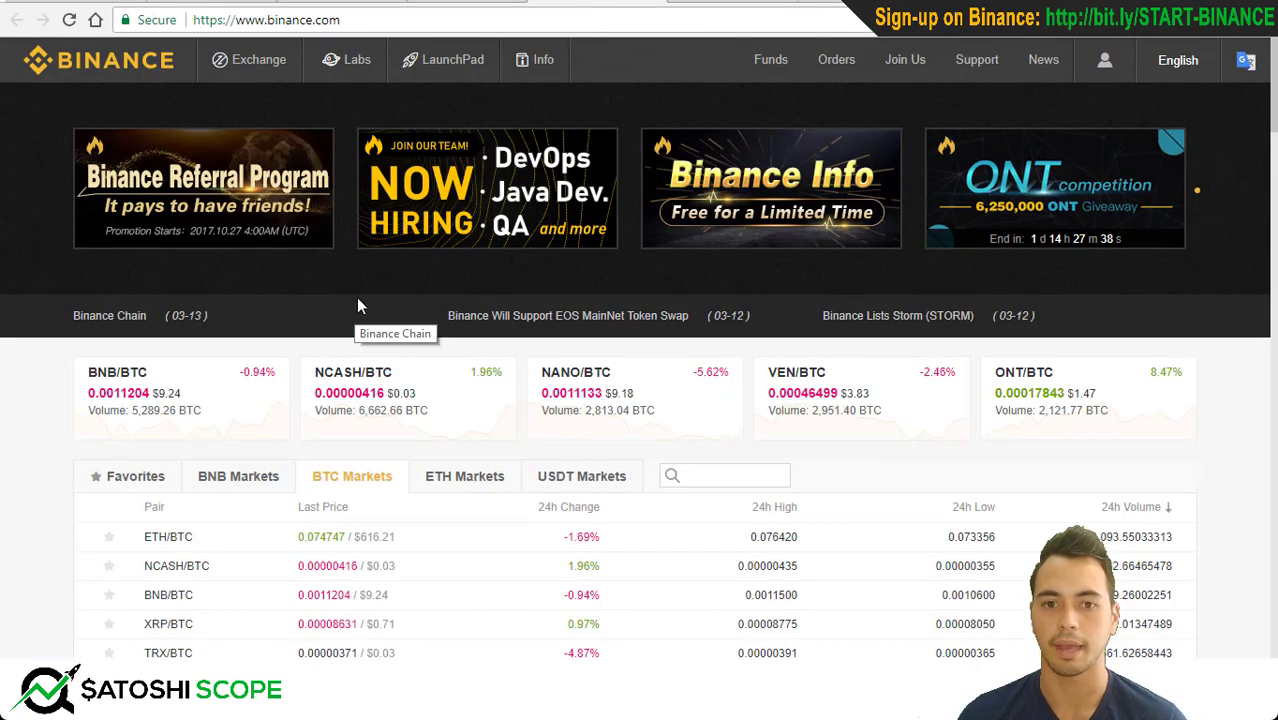
Step: Open Binance Funds > Balances and filter the coin list by 'btc'
mouse_move(770, 62)
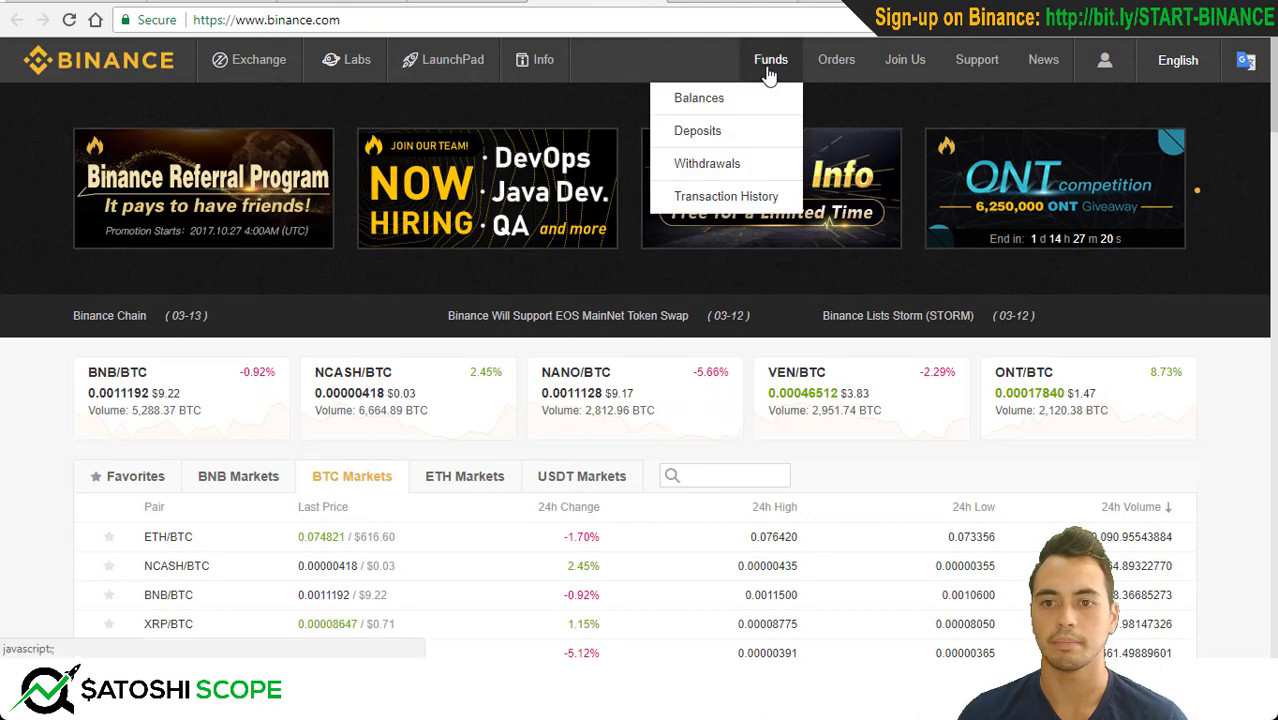
left_click(715, 100)
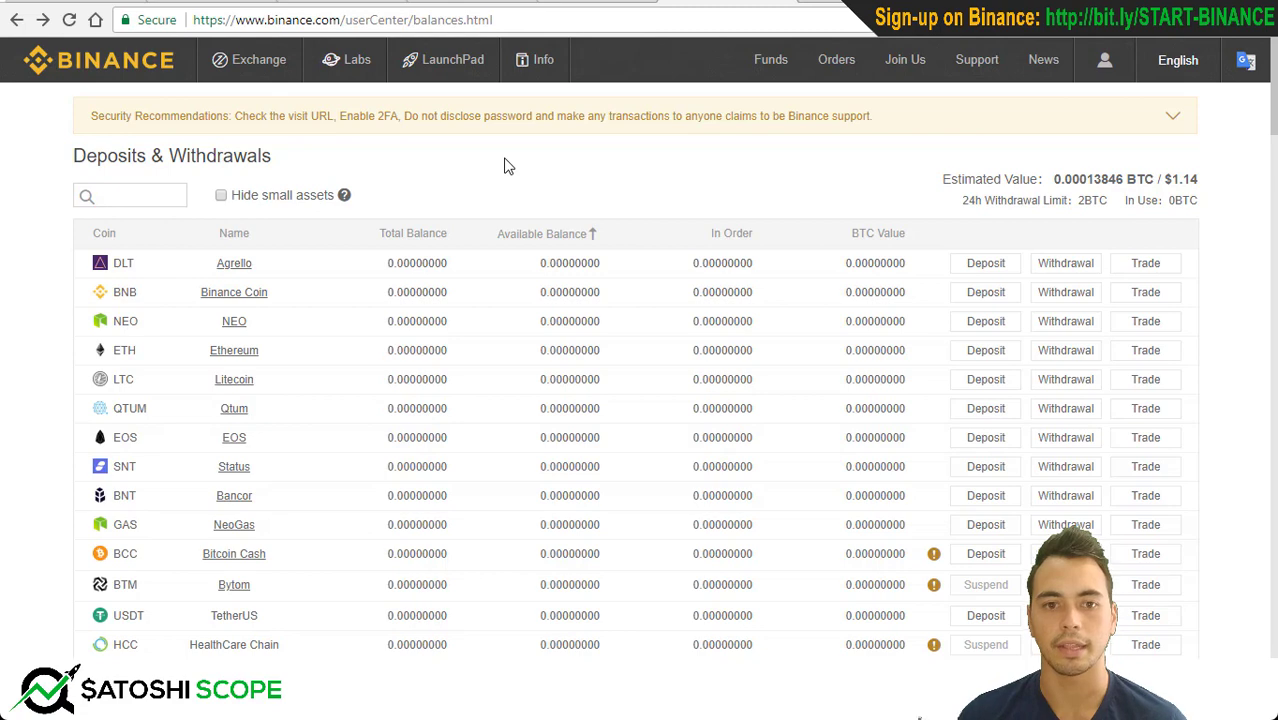
left_click(125, 195)
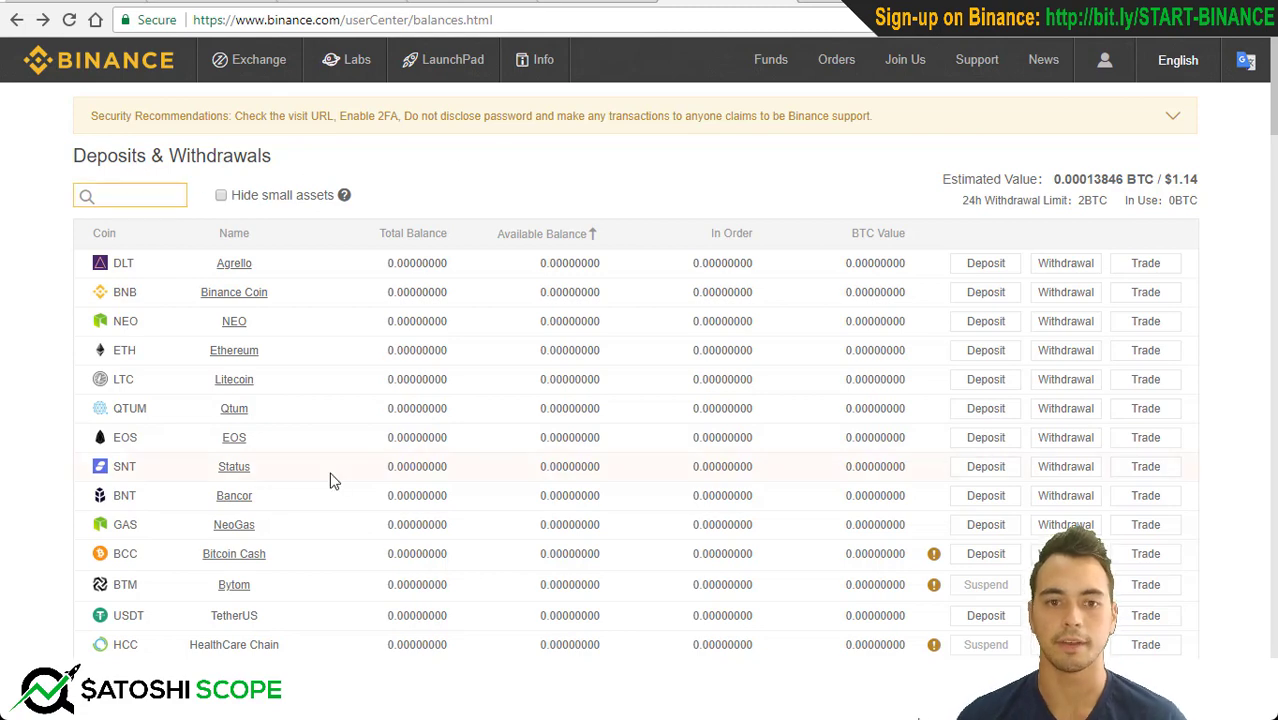
type("btc")
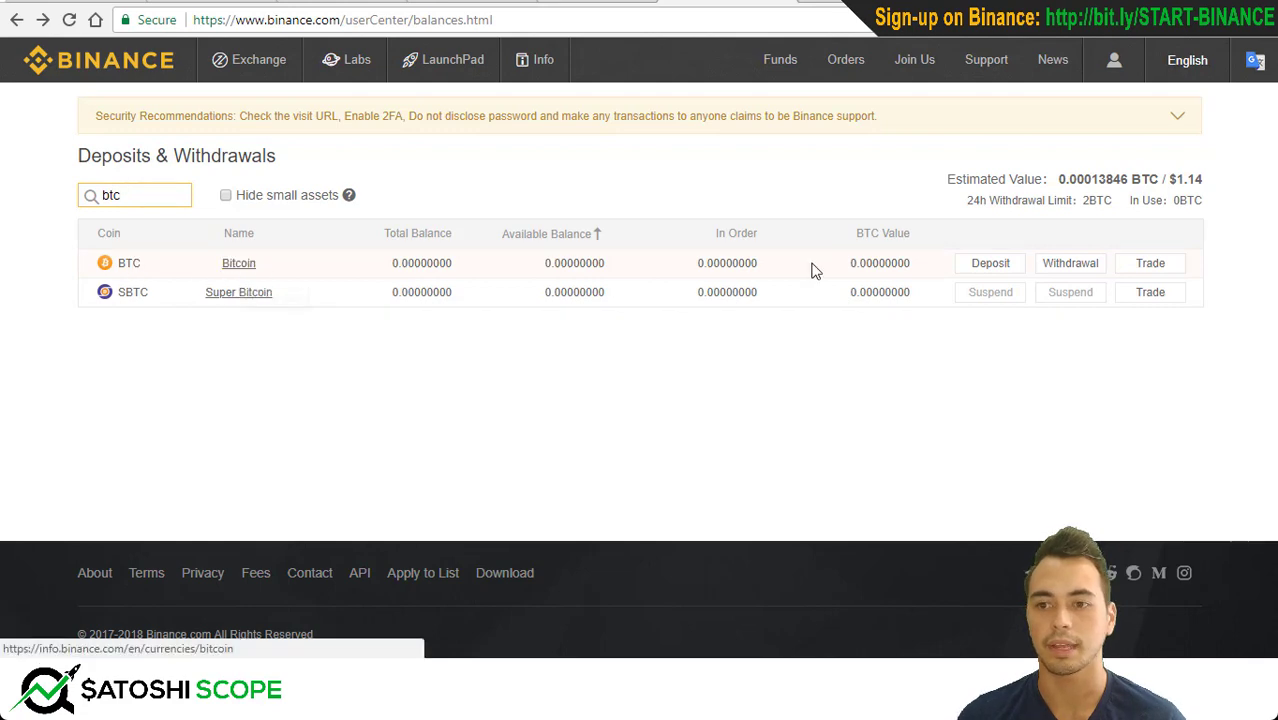
Step: Copy the address from Binance's BTC deposit page and go back to Coinbase
left_click(985, 263)
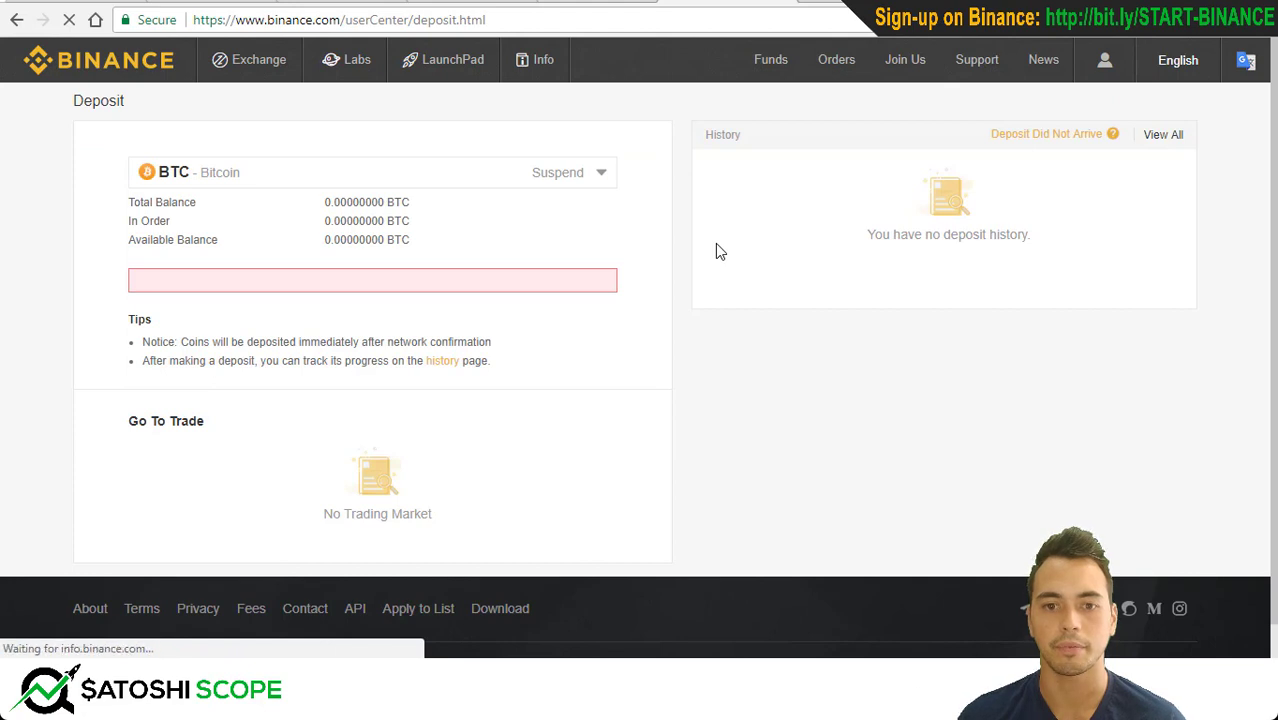
left_click_drag(448, 391, 158, 397)
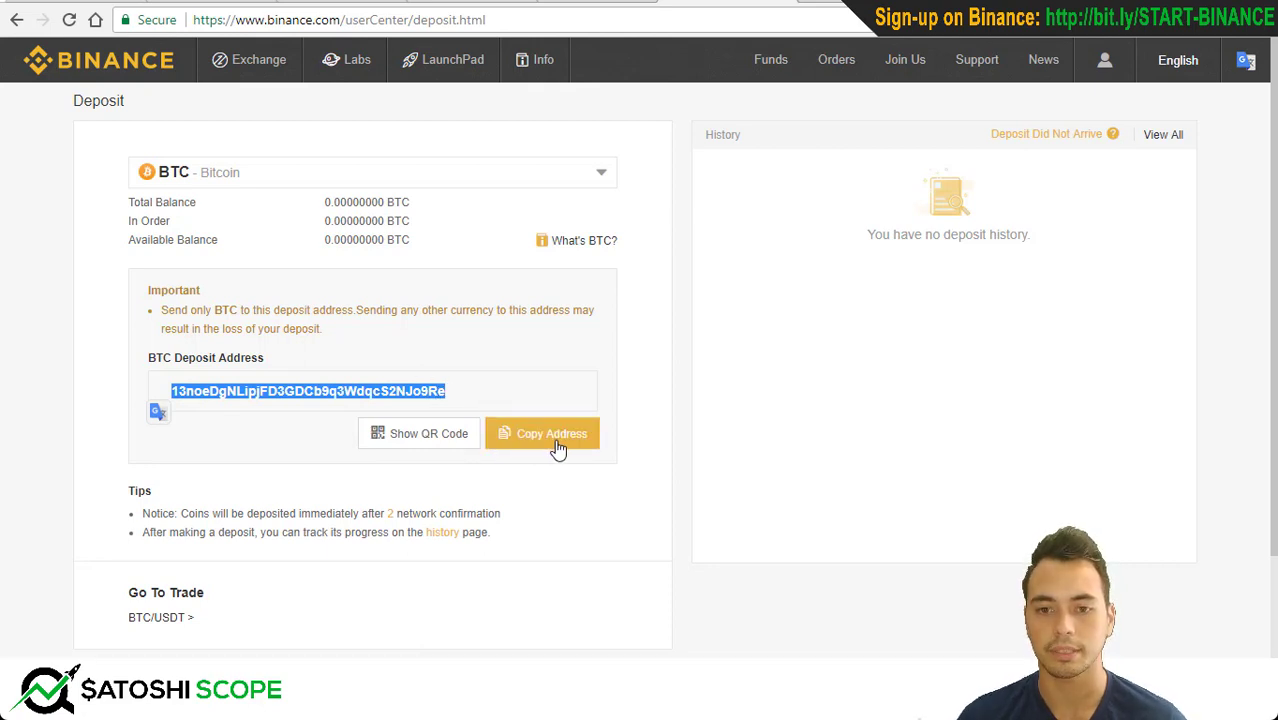
left_click(531, 391)
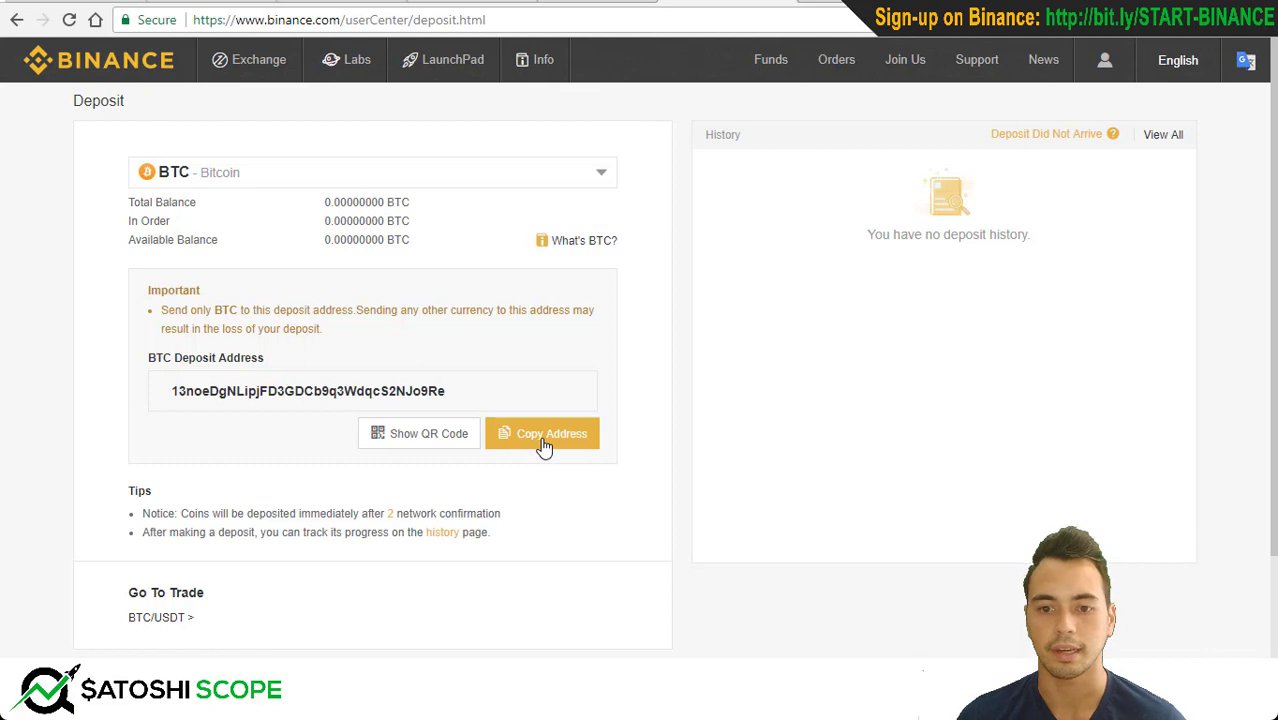
left_click(545, 440)
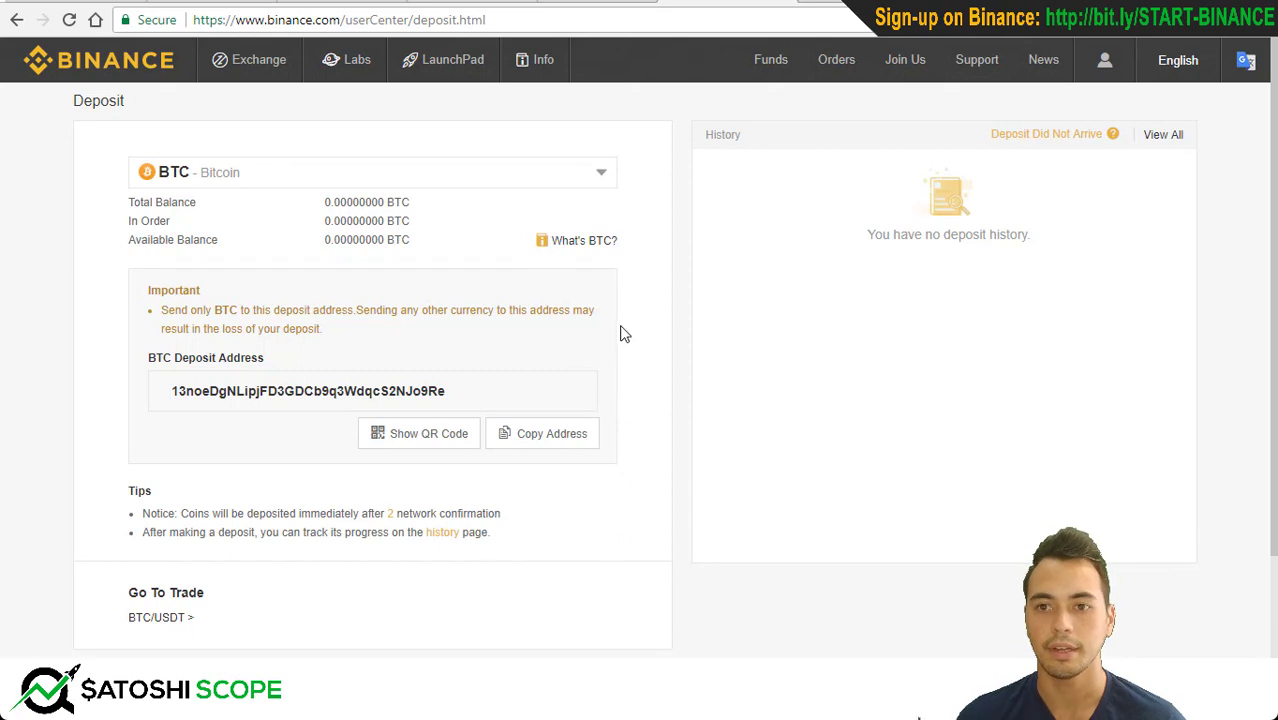
left_click(838, 2)
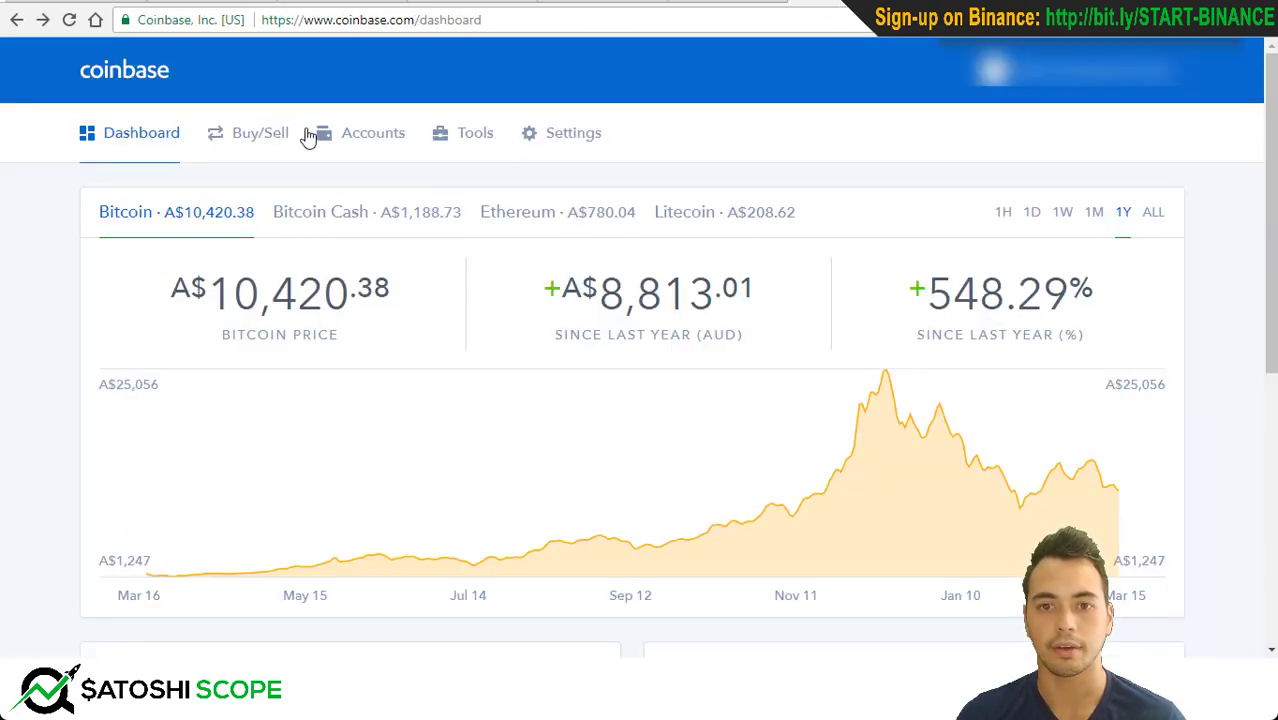
Step: Start a send from the Coinbase BTC Wallet with the pasted Binance address as recipient, checking it
left_click(399, 138)
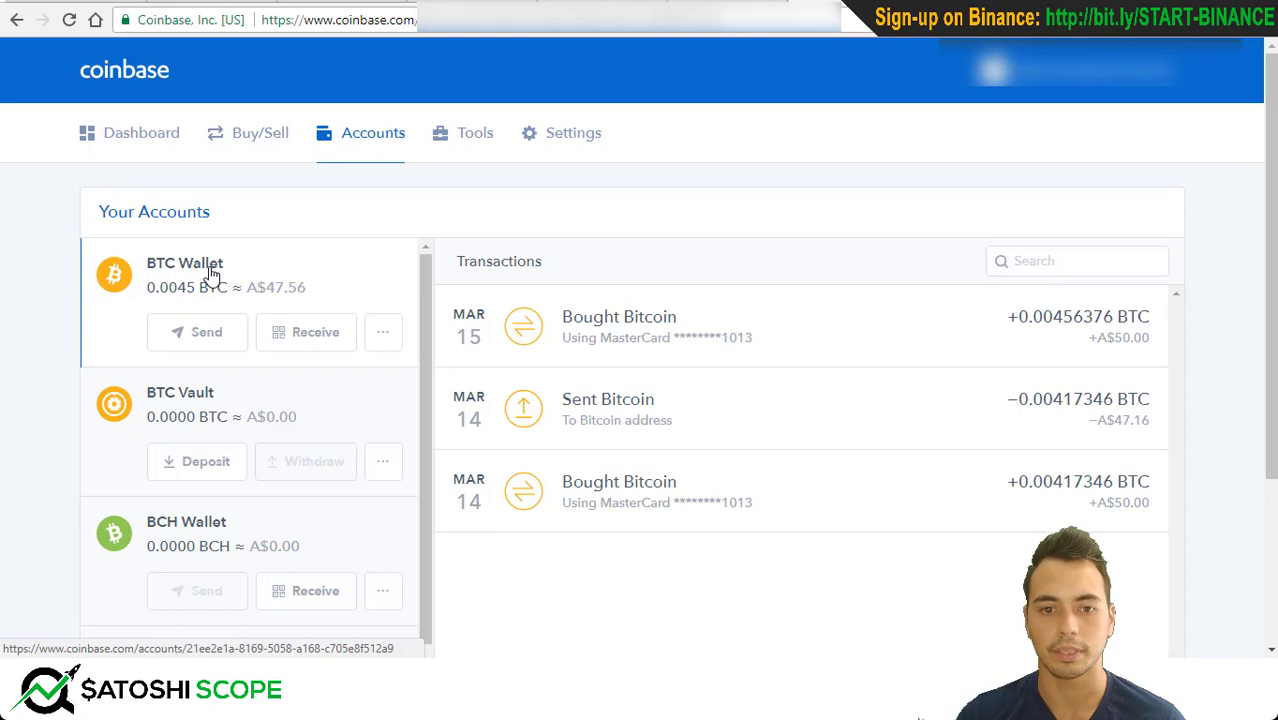
left_click(201, 336)
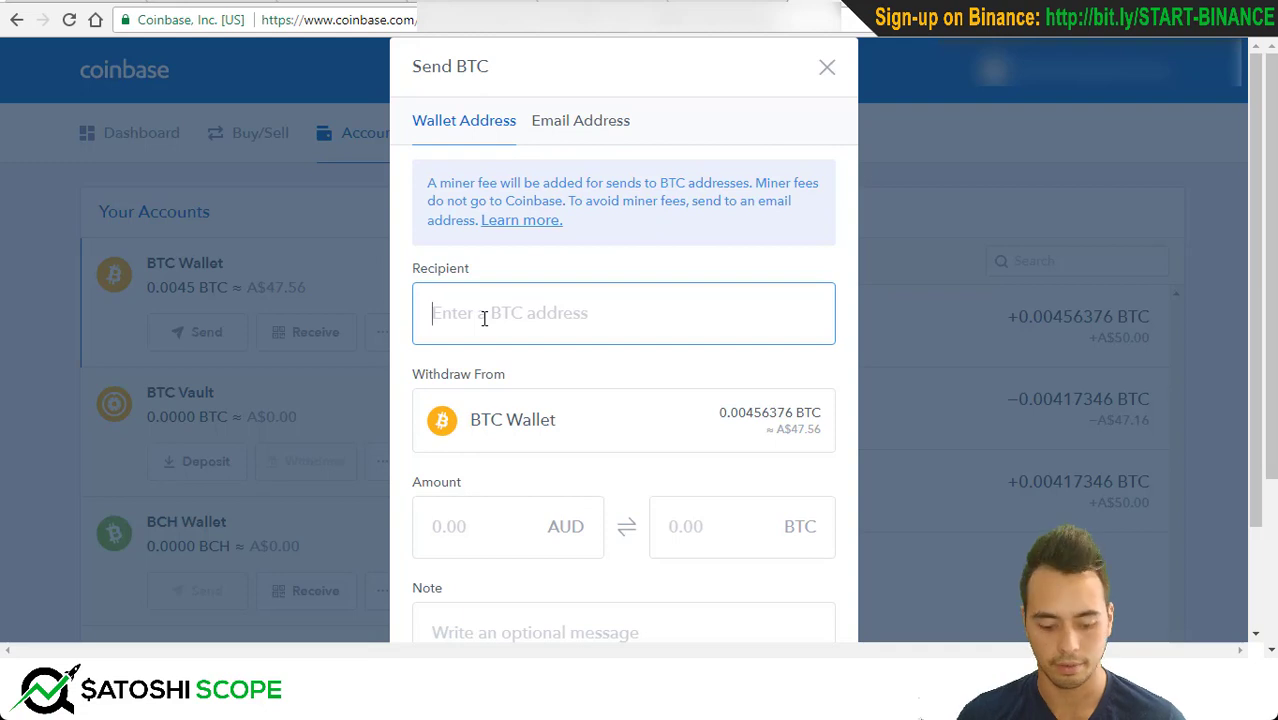
key("ctrl+v")
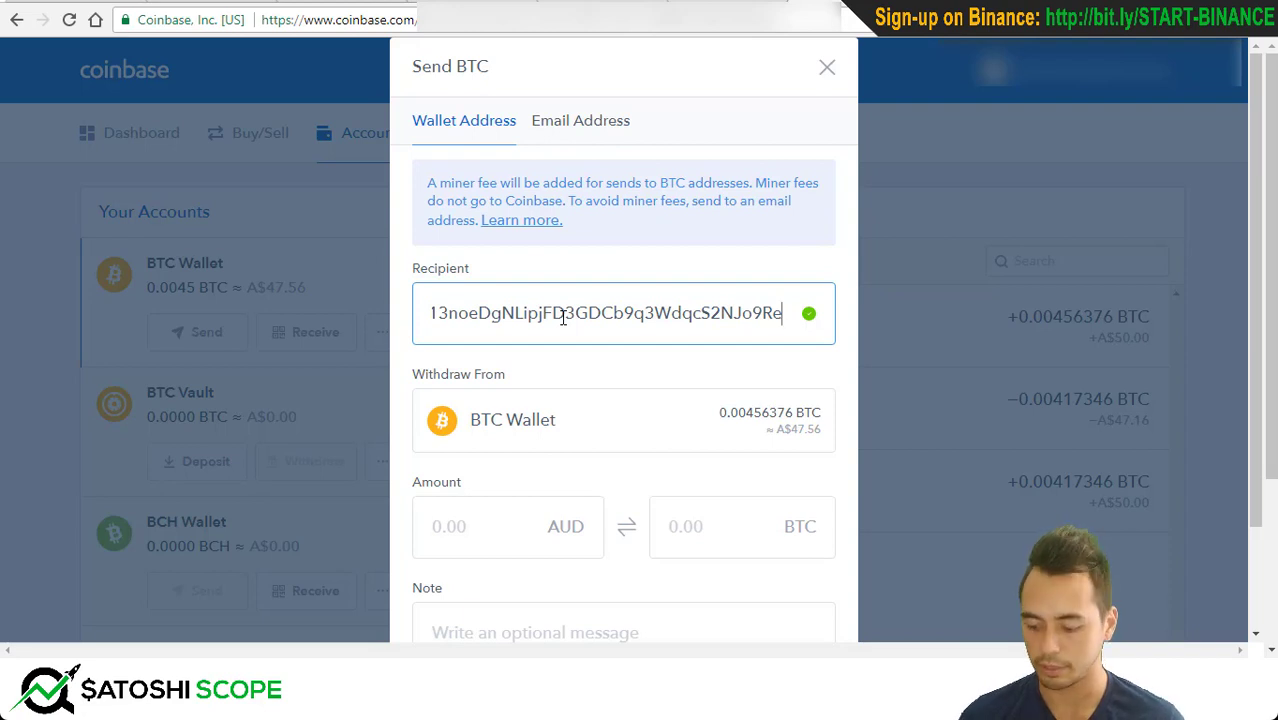
key("Left")
key("Left")
key("Left")
key("Left")
key("Left")
key("Left")
key("Left")
key("Left")
key("Left")
key("Left")
key("Left")
key("Left")
key("Left")
key("Left")
key("Left")
key("Left")
key("Left")
key("Left")
key("Left")
key("Left")
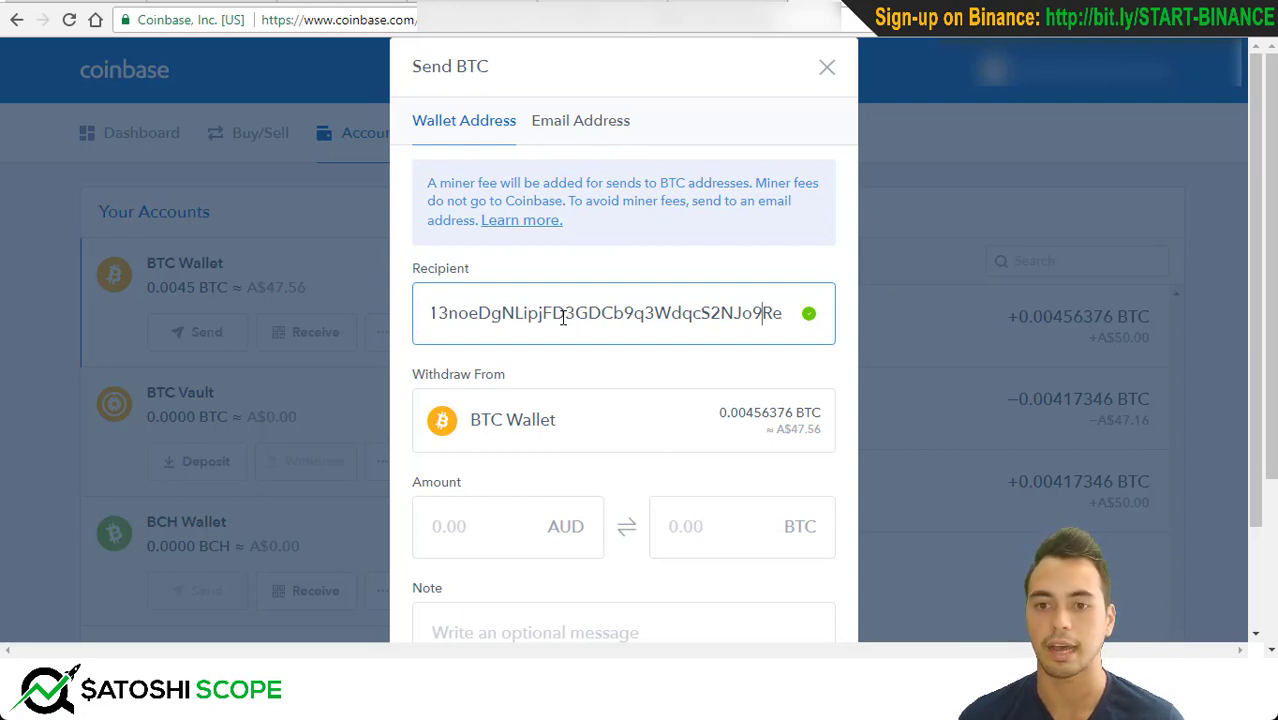
key("Left")
key("Left")
key("Left")
key("Left")
key("Left")
key("Left")
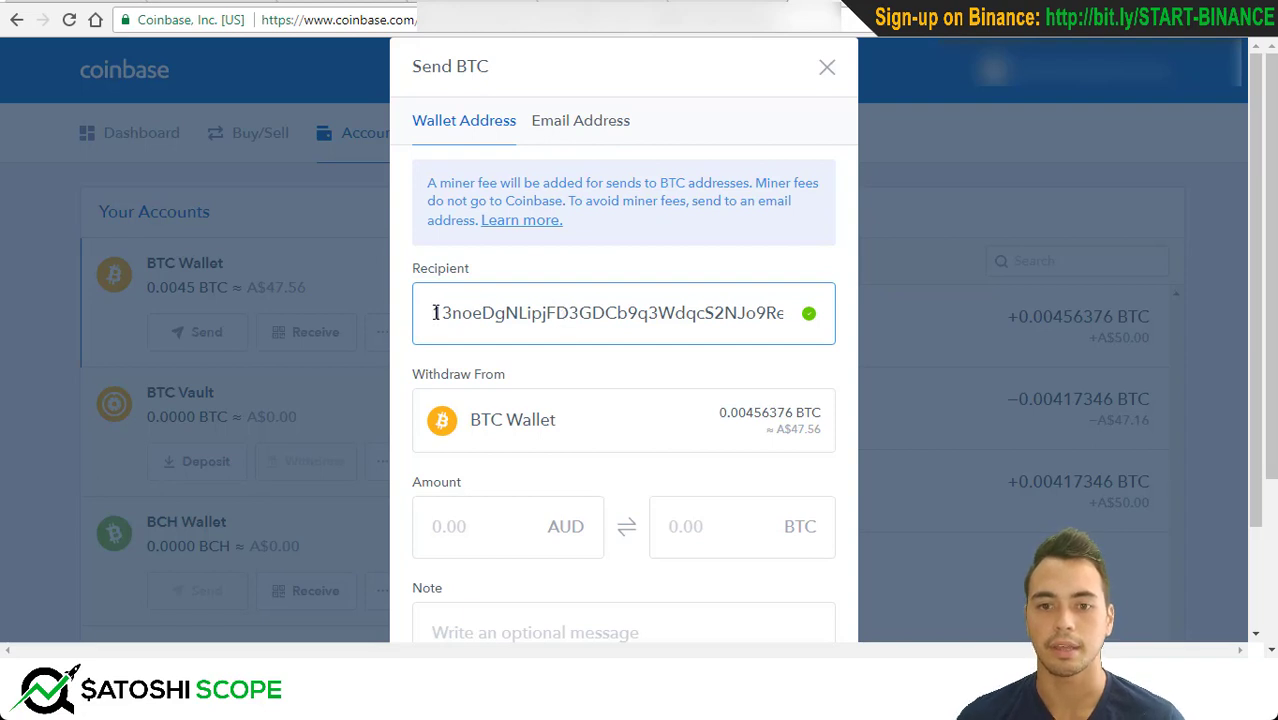
left_click_drag(767, 313, 785, 313)
left_click(750, 320)
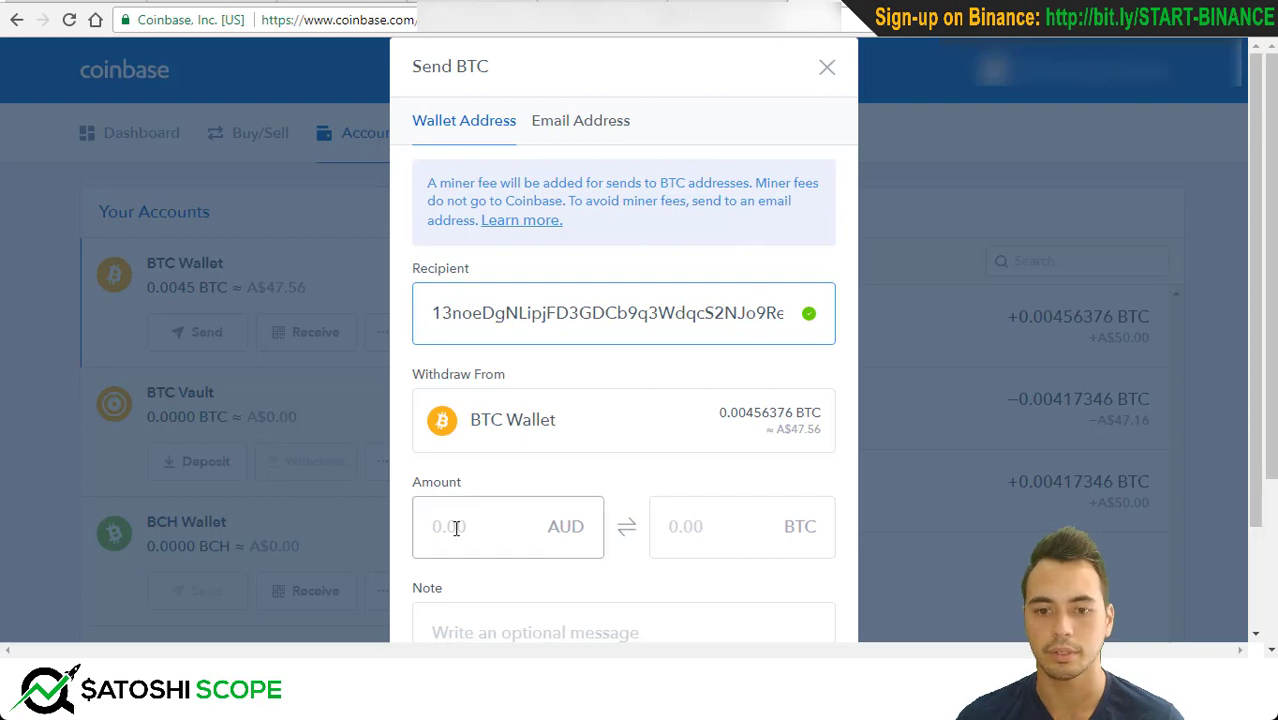
left_click(455, 528)
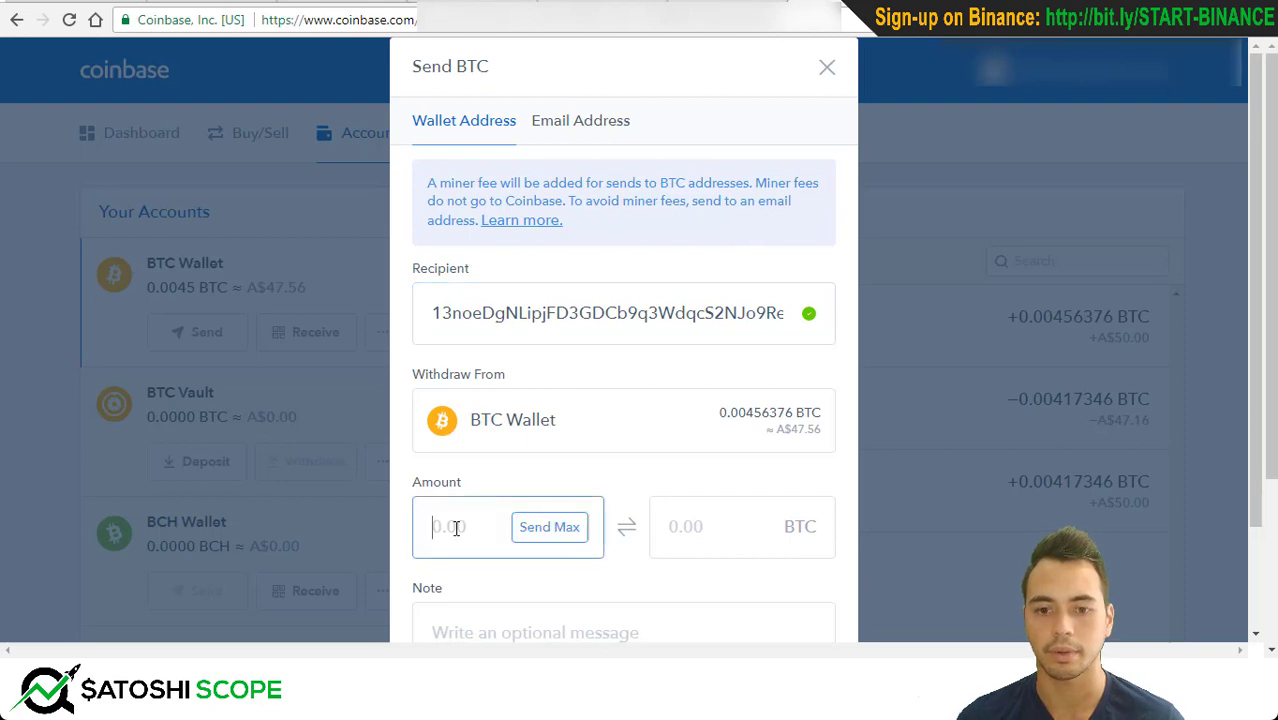
Step: Send the maximum 0.00454879 BTC with note 'bitcoin tutorial' and continue to review
left_click(562, 538)
scroll(550, 551, "down", 1)
left_click(509, 543)
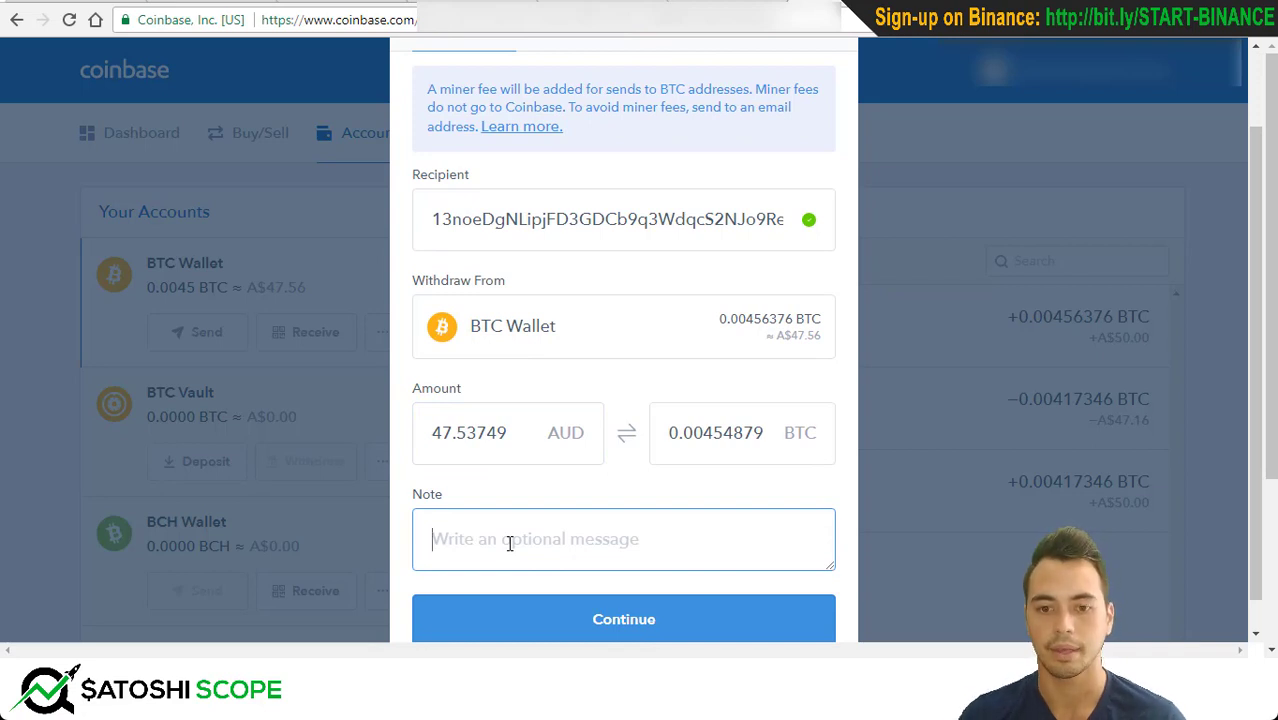
type("bitcoin tutorial")
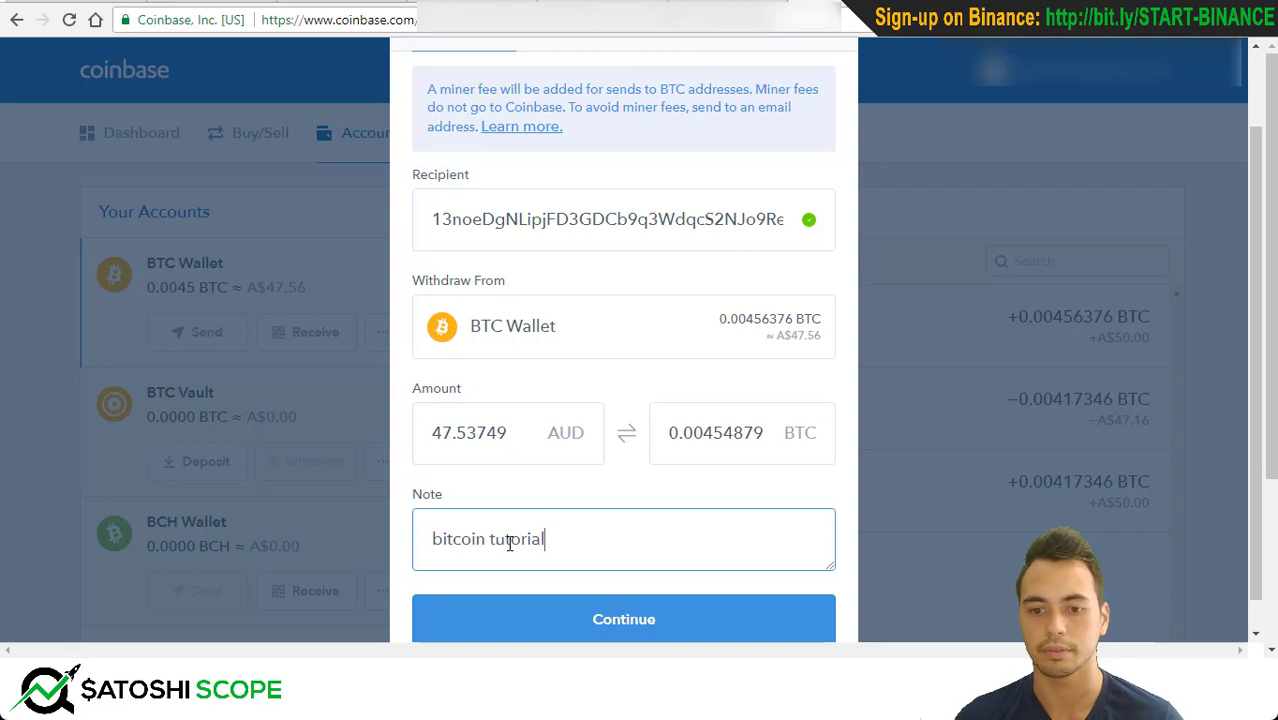
left_click(591, 625)
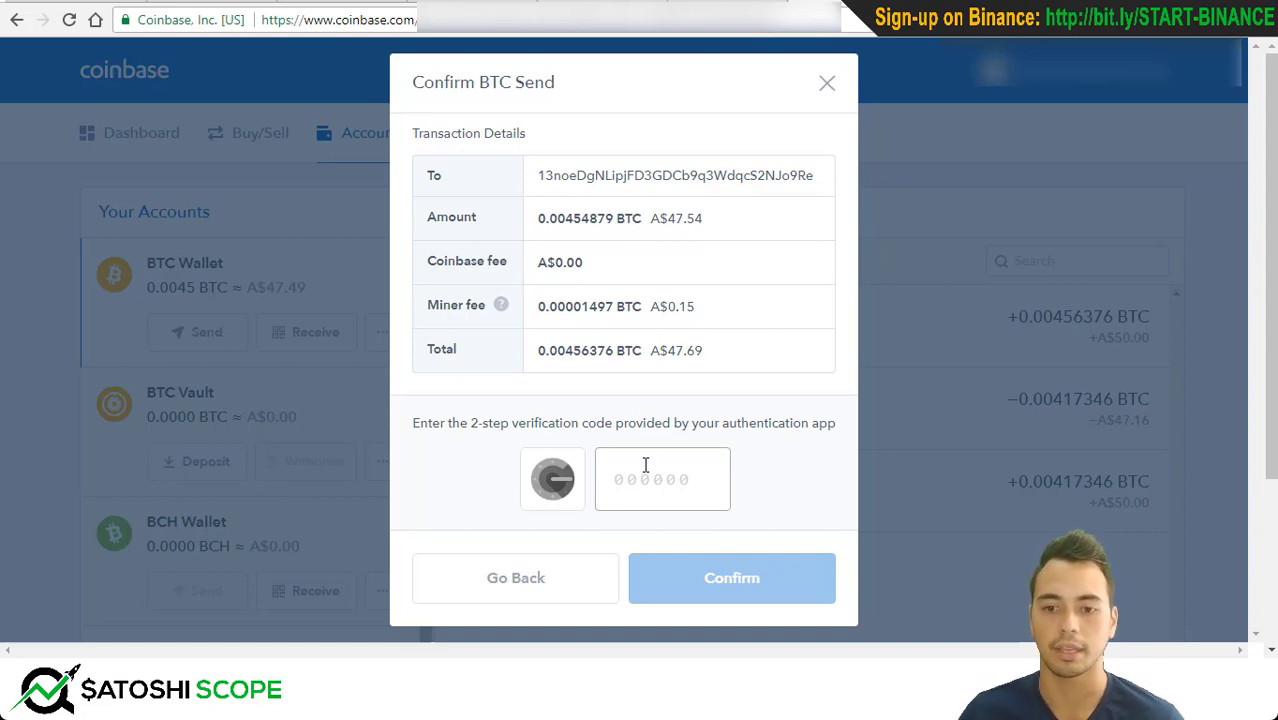
Step: Enter the 2-step verification code, confirm the send, and open the pending Sent Bitcoin transaction
left_click(645, 465)
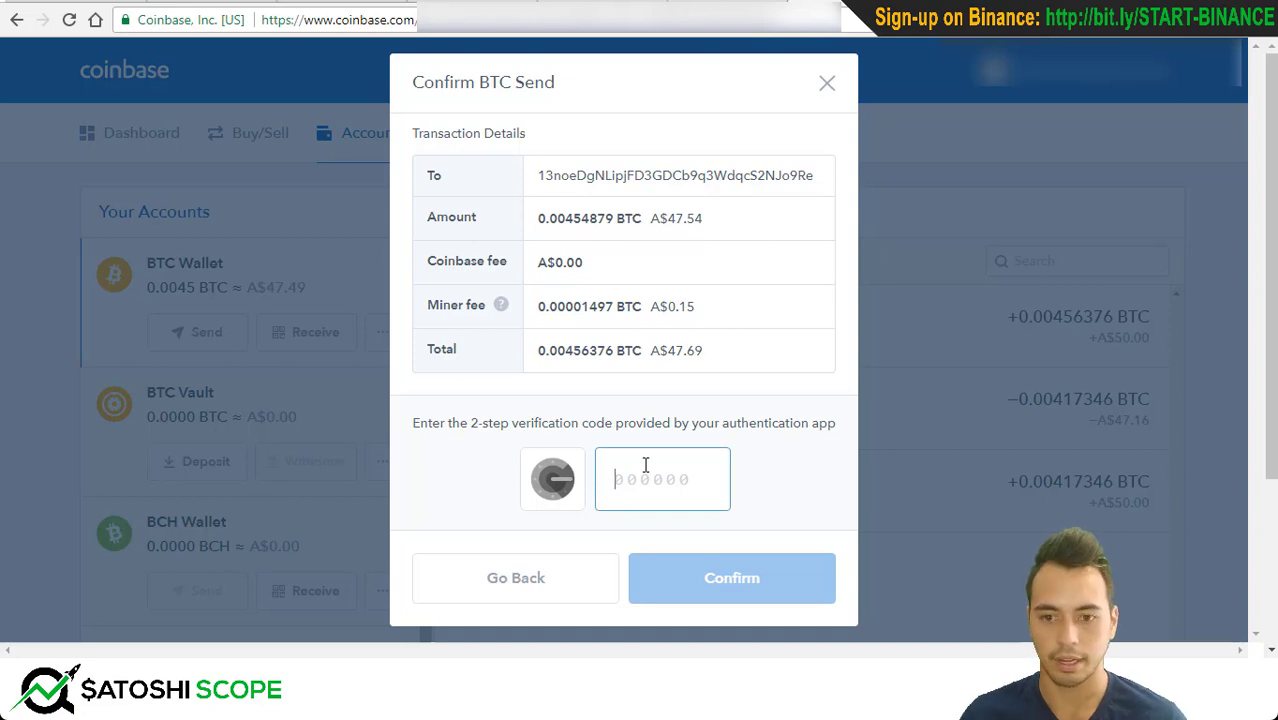
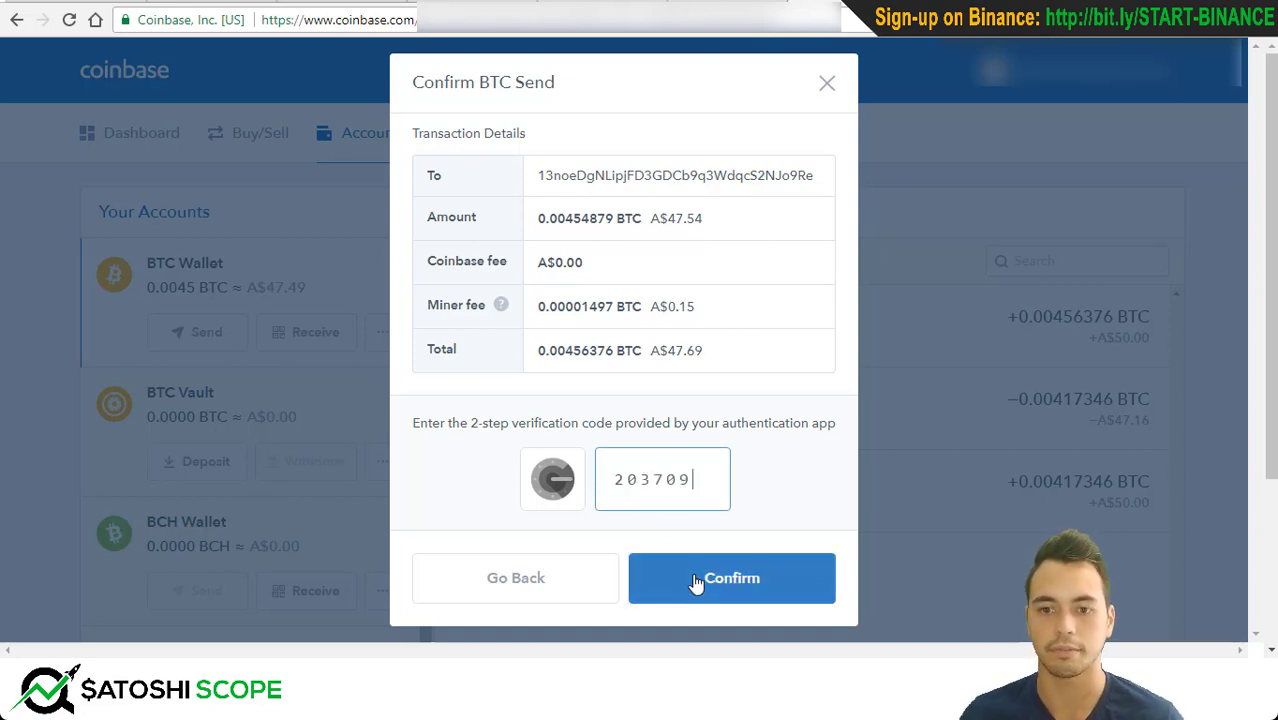
left_click(697, 580)
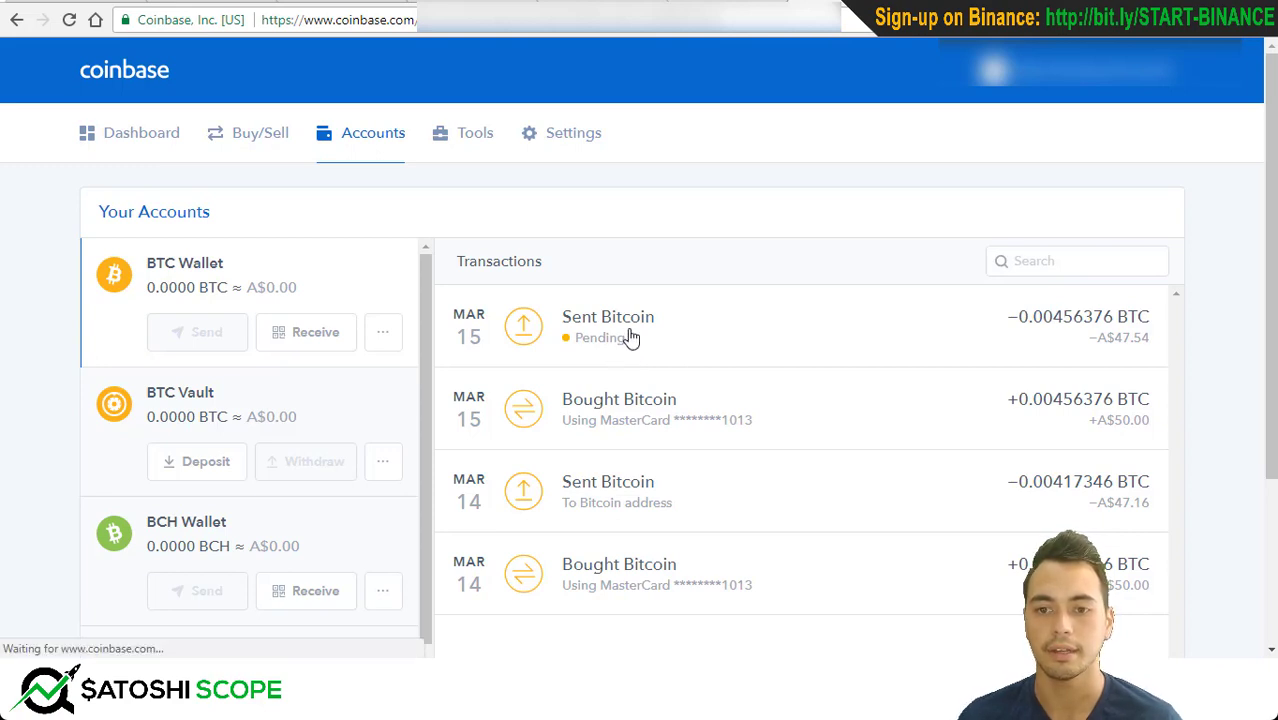
left_click(631, 338)
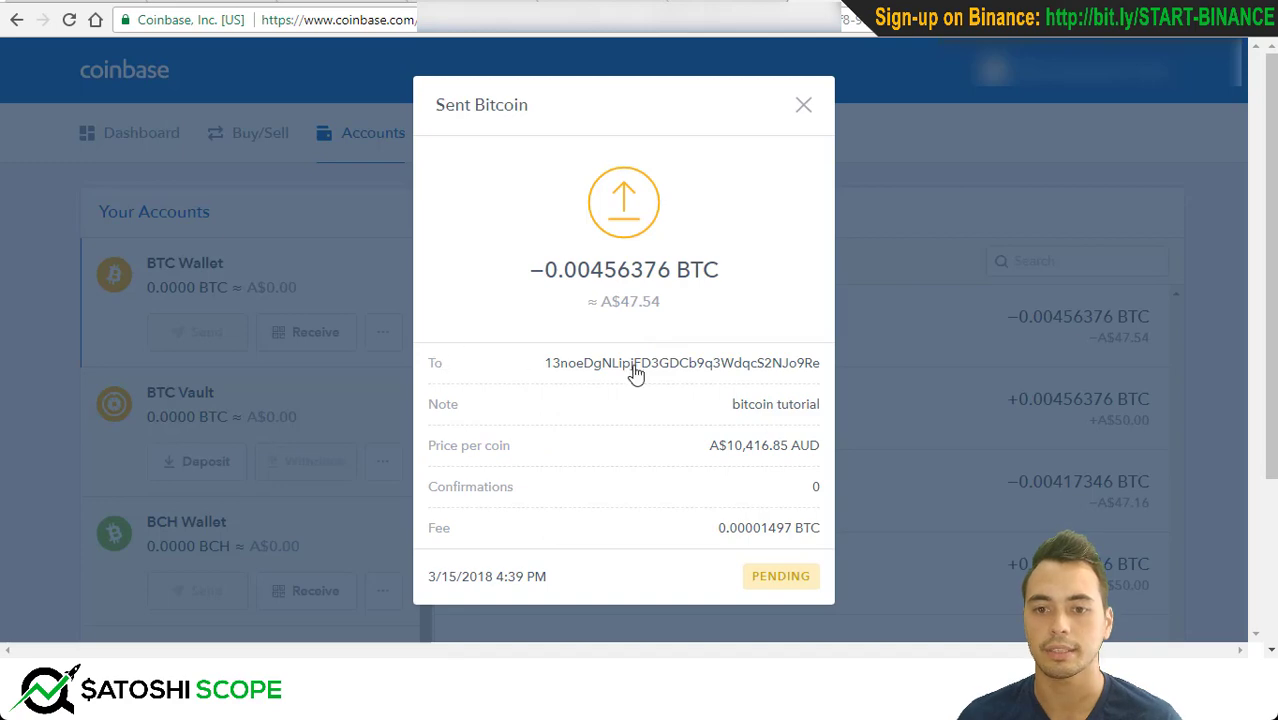
Step: Check the 0.00454879 BTC unconfirmed transaction on BlockCypher, then return to Binance
left_click(646, 368)
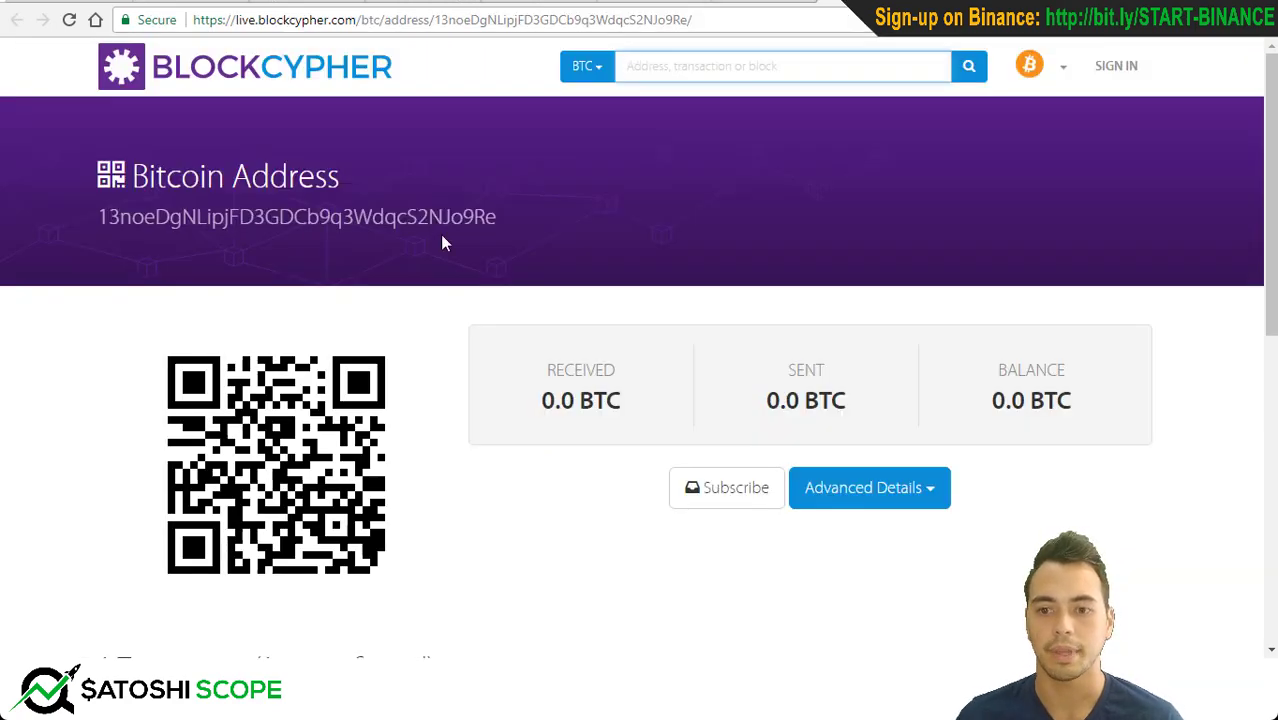
scroll(442, 235, "down", 2)
scroll(442, 242, "down", 4)
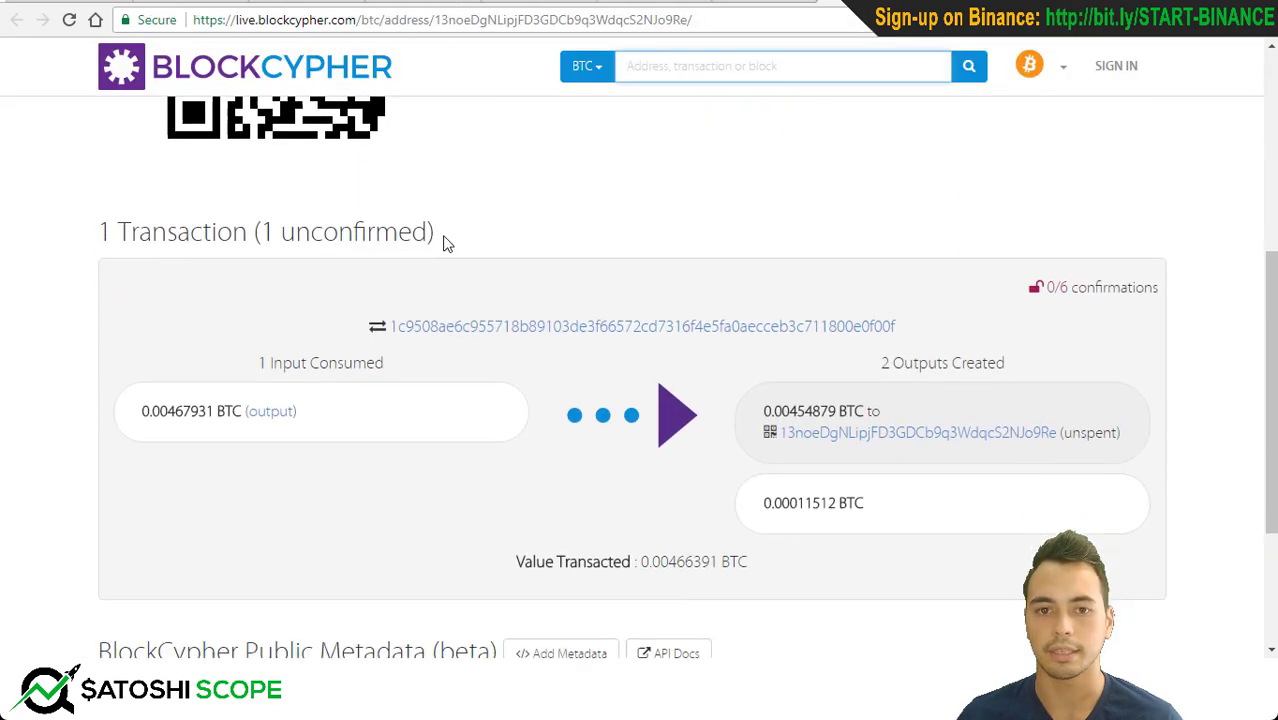
scroll(442, 242, "up", 2)
scroll(442, 242, "down", 1)
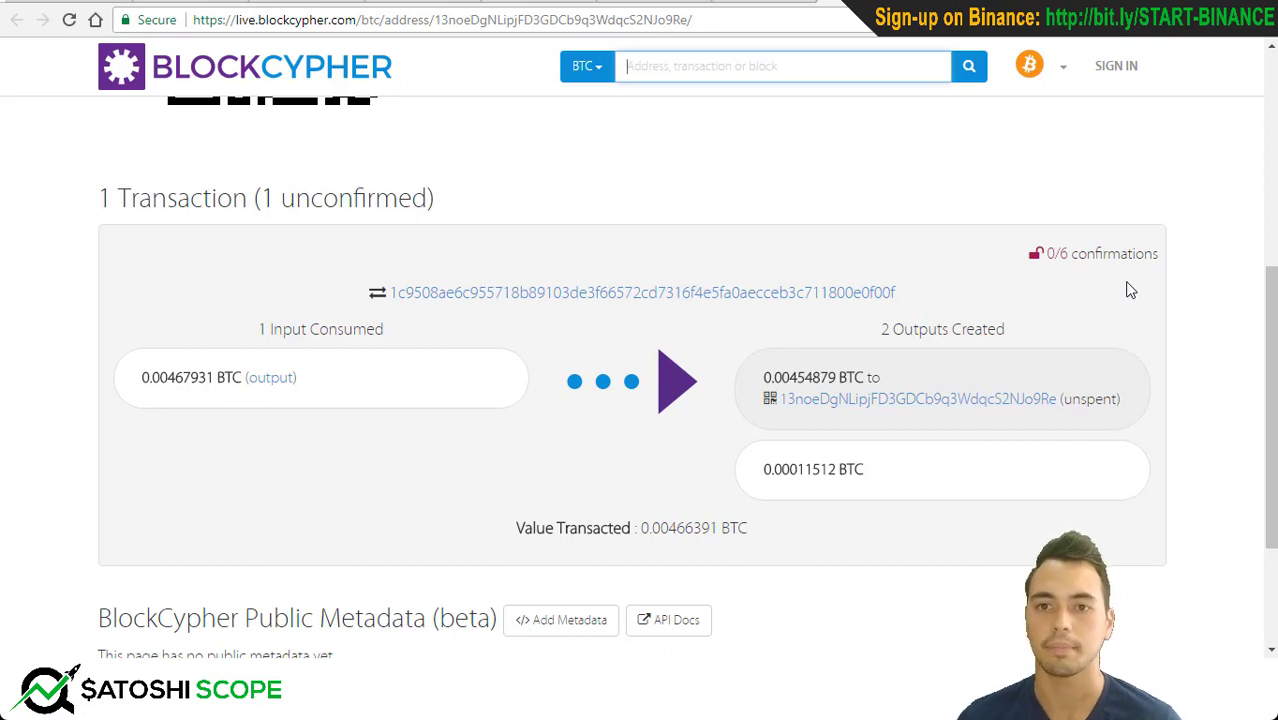
key("ctrl+Tab")
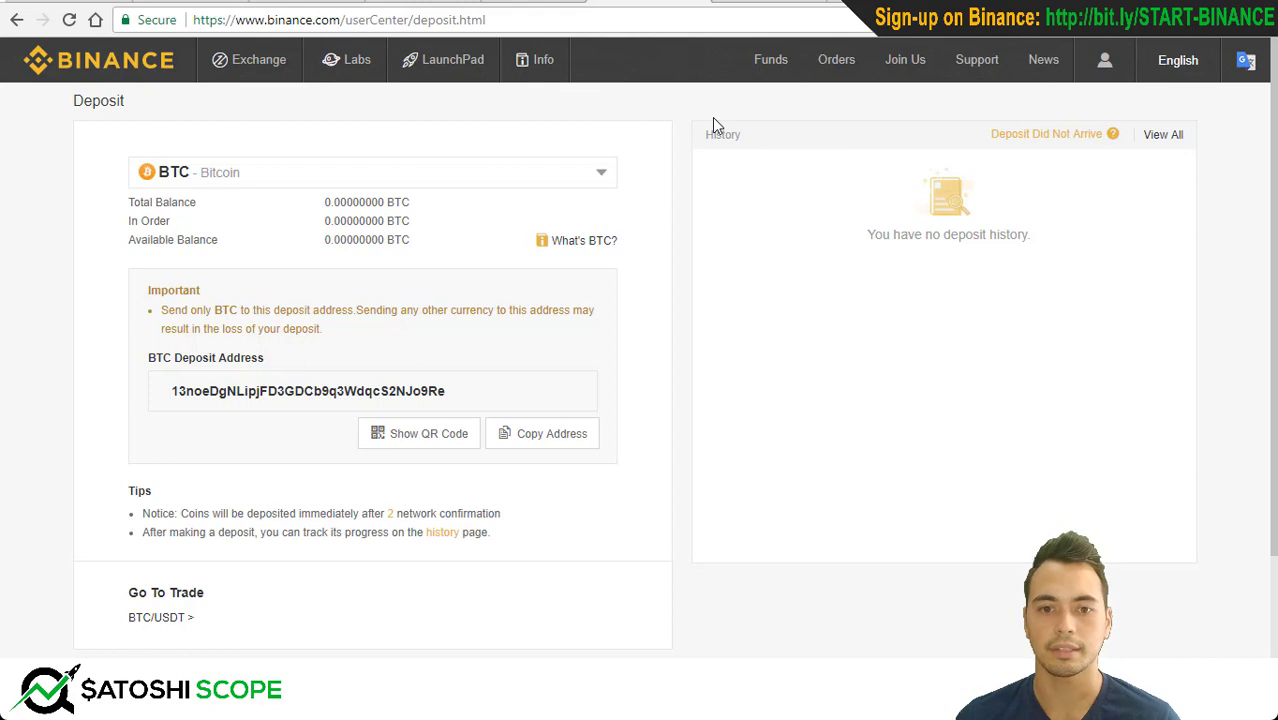
Step: Reload Binance's BTC deposit page to reveal the completed 0.00454879 BTC deposit
left_click(69, 20)
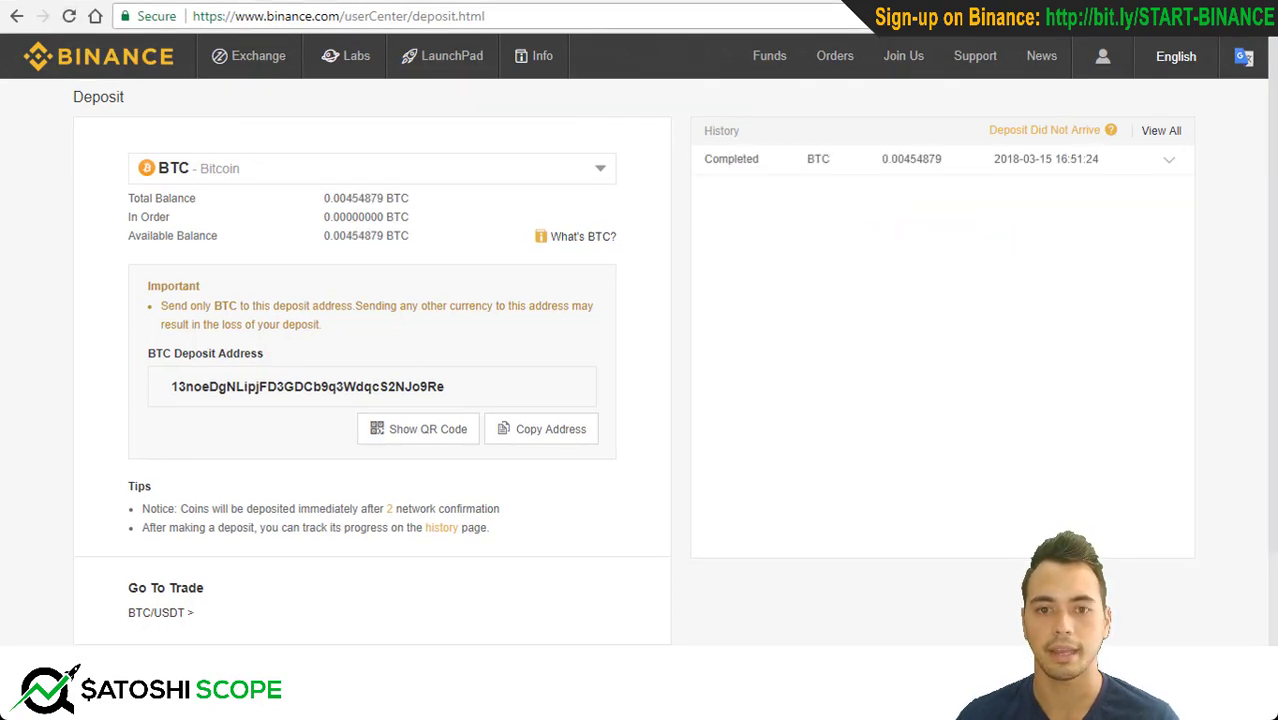